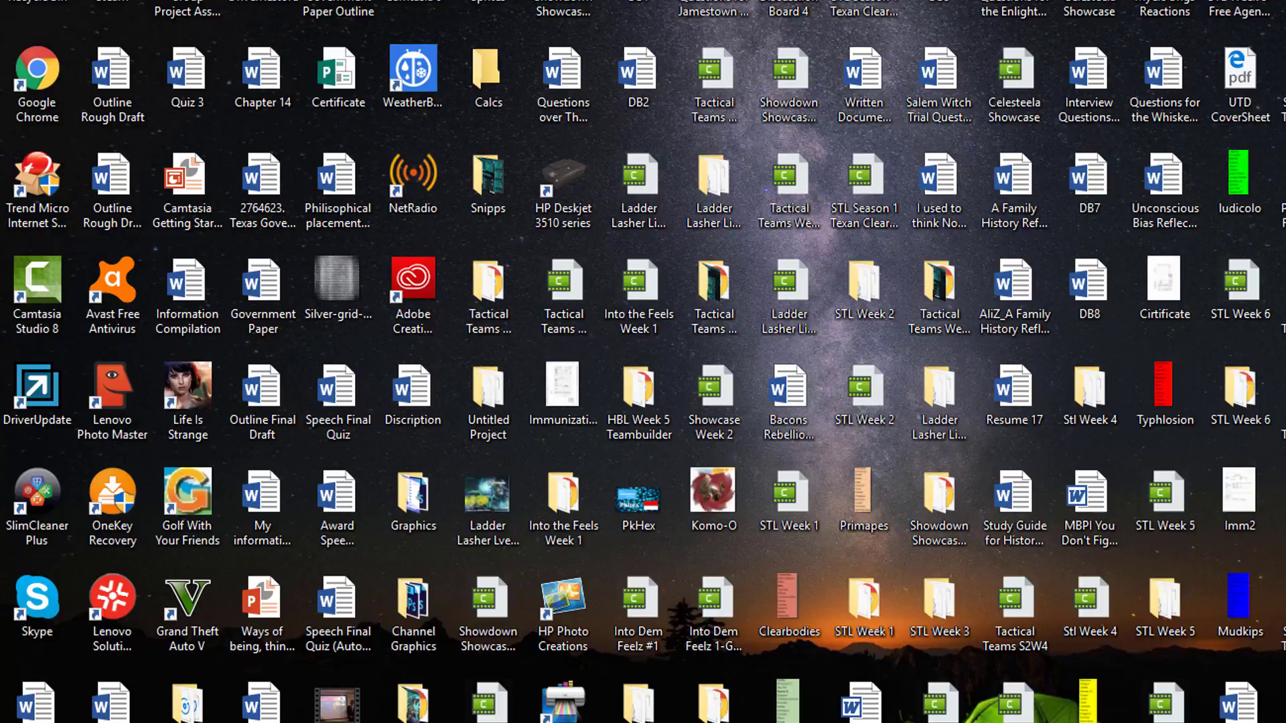
Step: Switch to the Pokémon Showdown Teambuilder in Chrome and open Beedrill's EV settings in team Untitled 34
{"action": "mouse_move", "coordinate": [655, 722]}
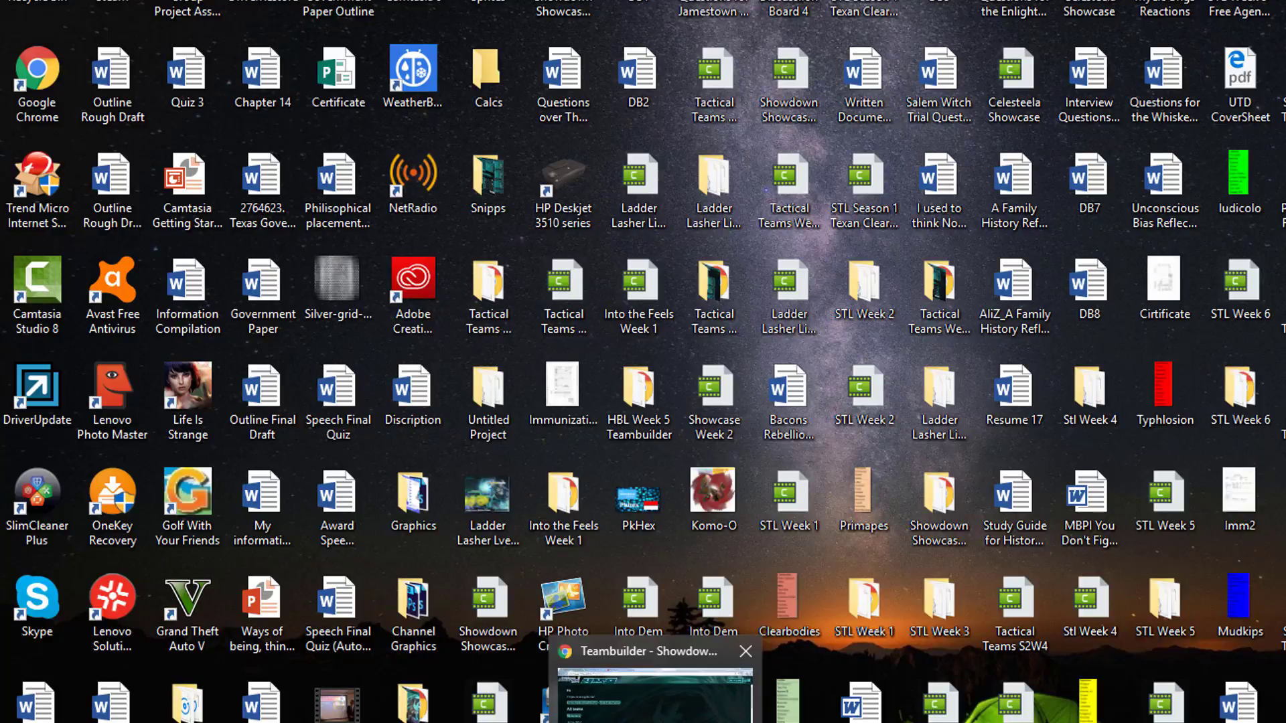
{"action": "left_click", "coordinate": [655, 696]}
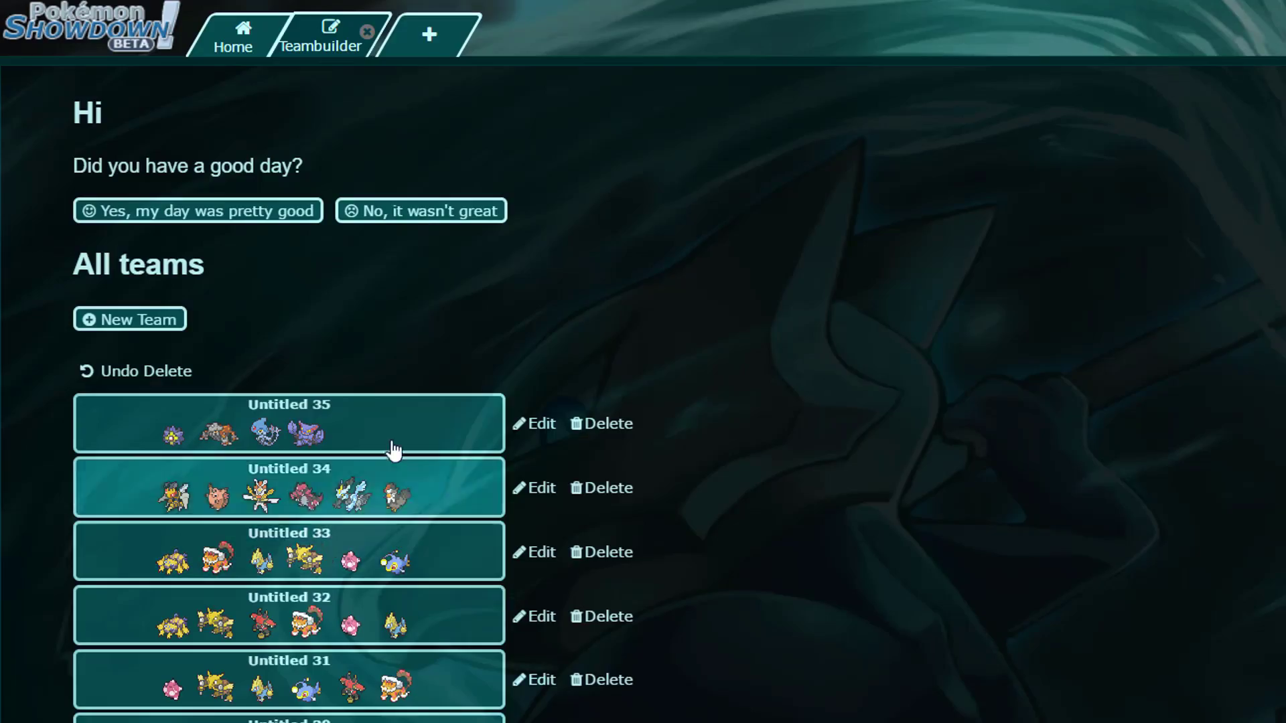
{"action": "left_click", "coordinate": [238, 501]}
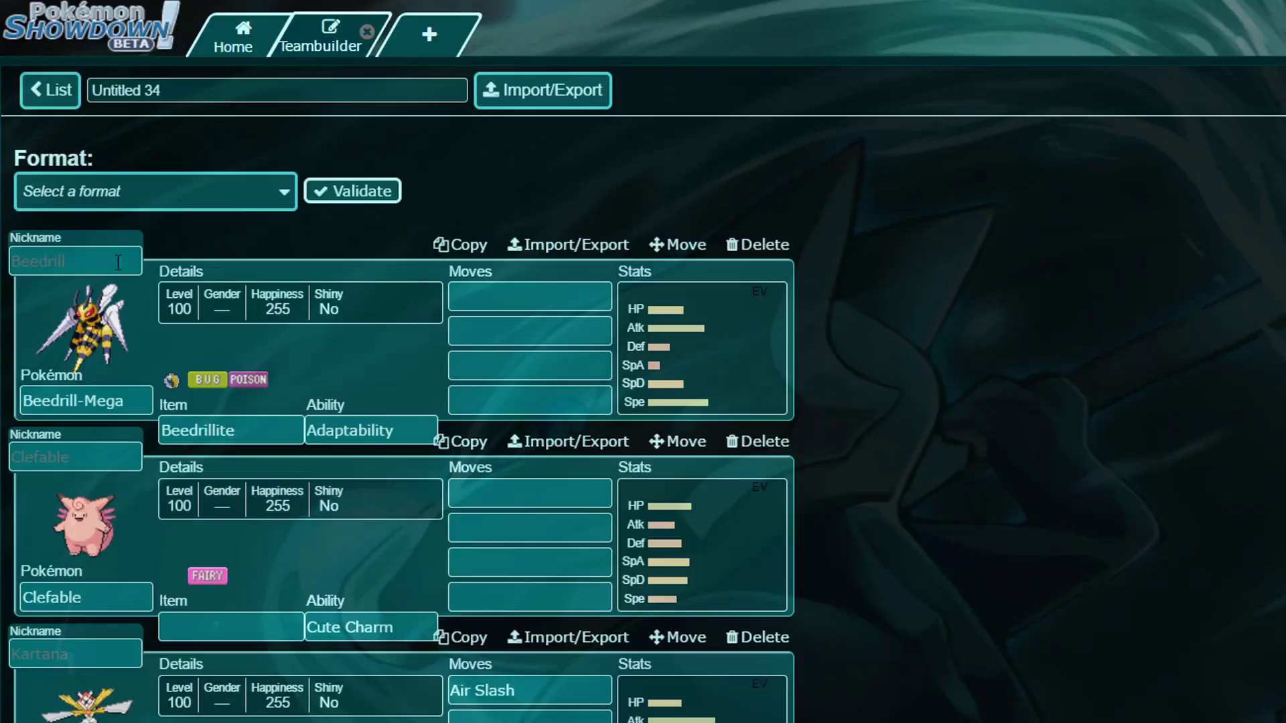
{"action": "left_click", "coordinate": [701, 398]}
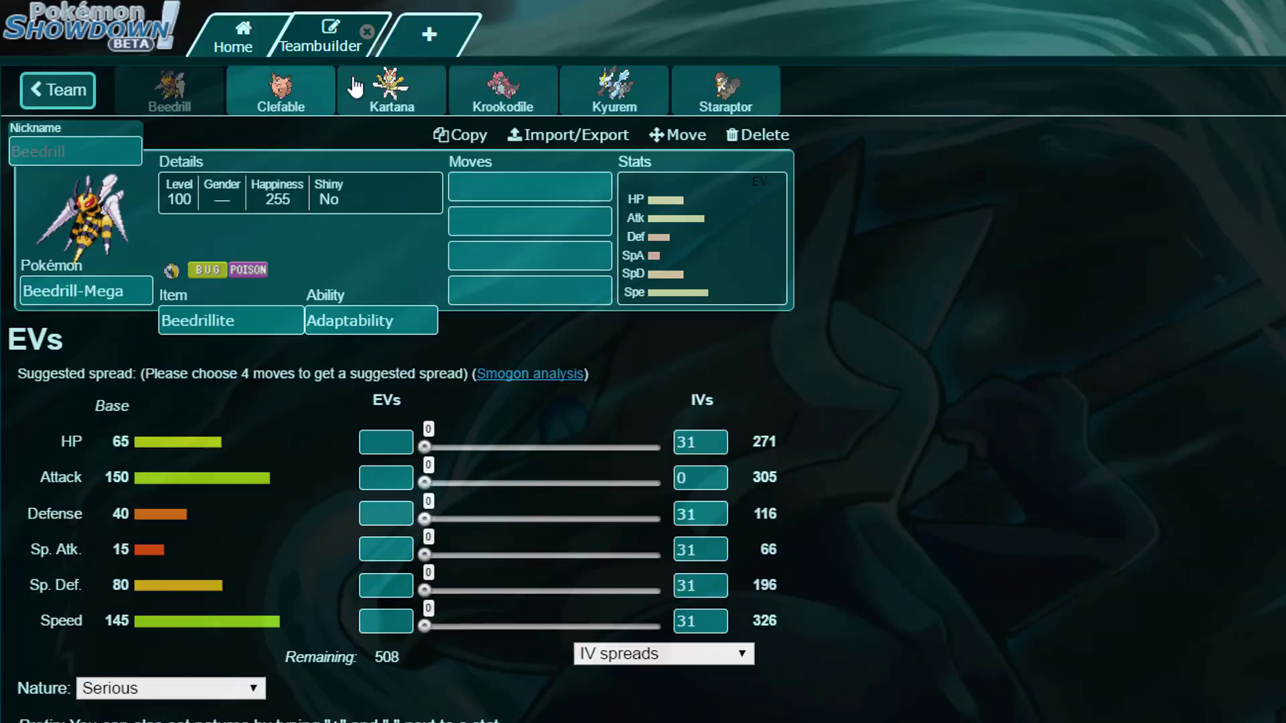
Step: Set Clefable's gender to Female and Beedrill's gender to Male
{"action": "left_click", "coordinate": [280, 89]}
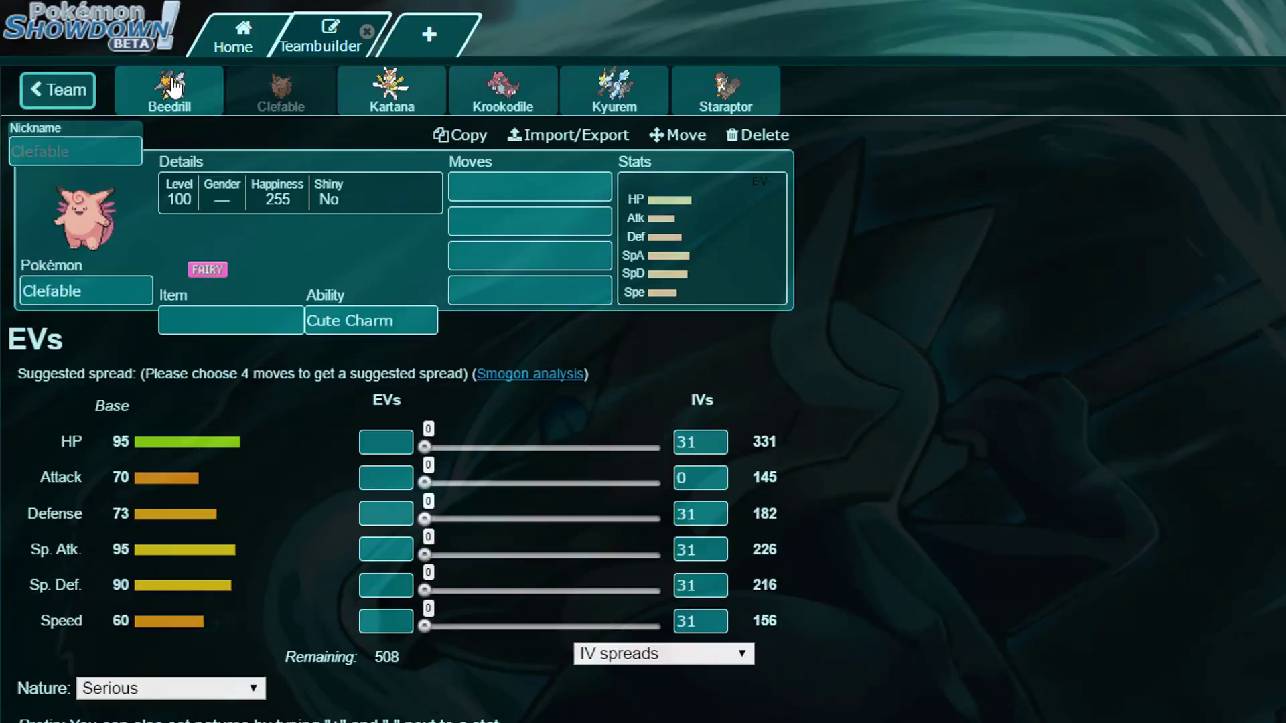
{"action": "left_click", "coordinate": [276, 219]}
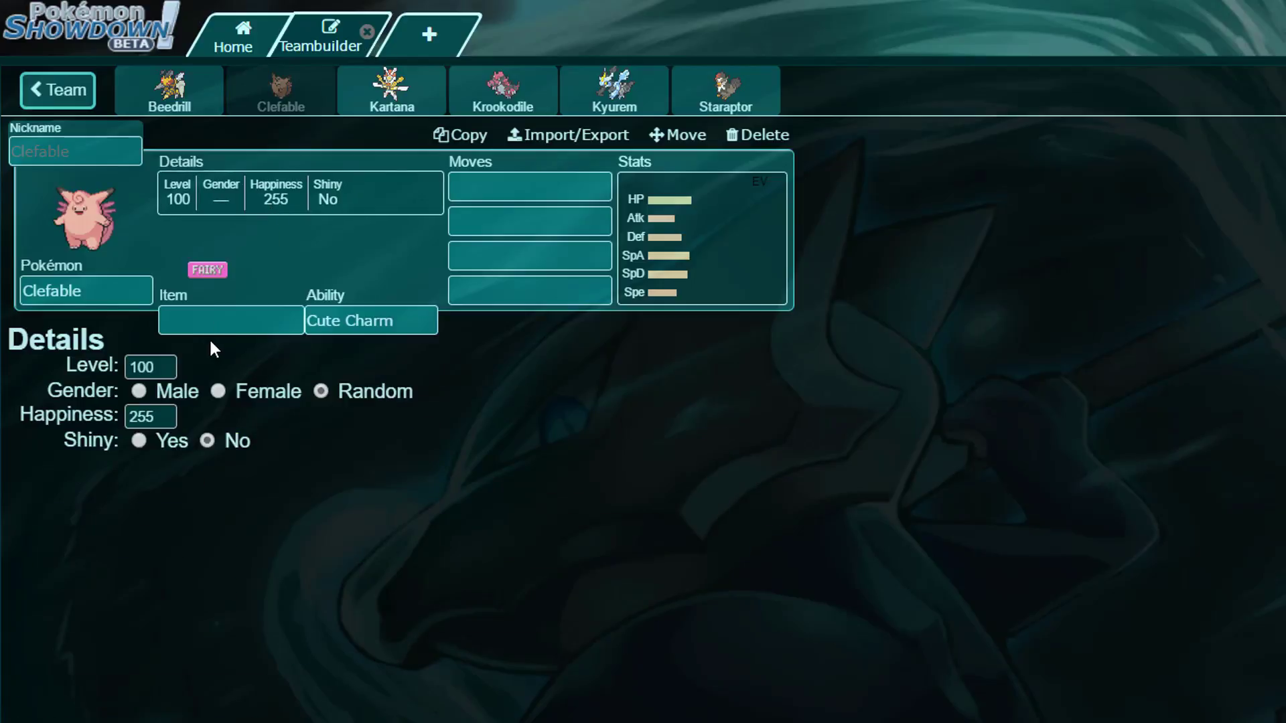
{"action": "left_click", "coordinate": [258, 396]}
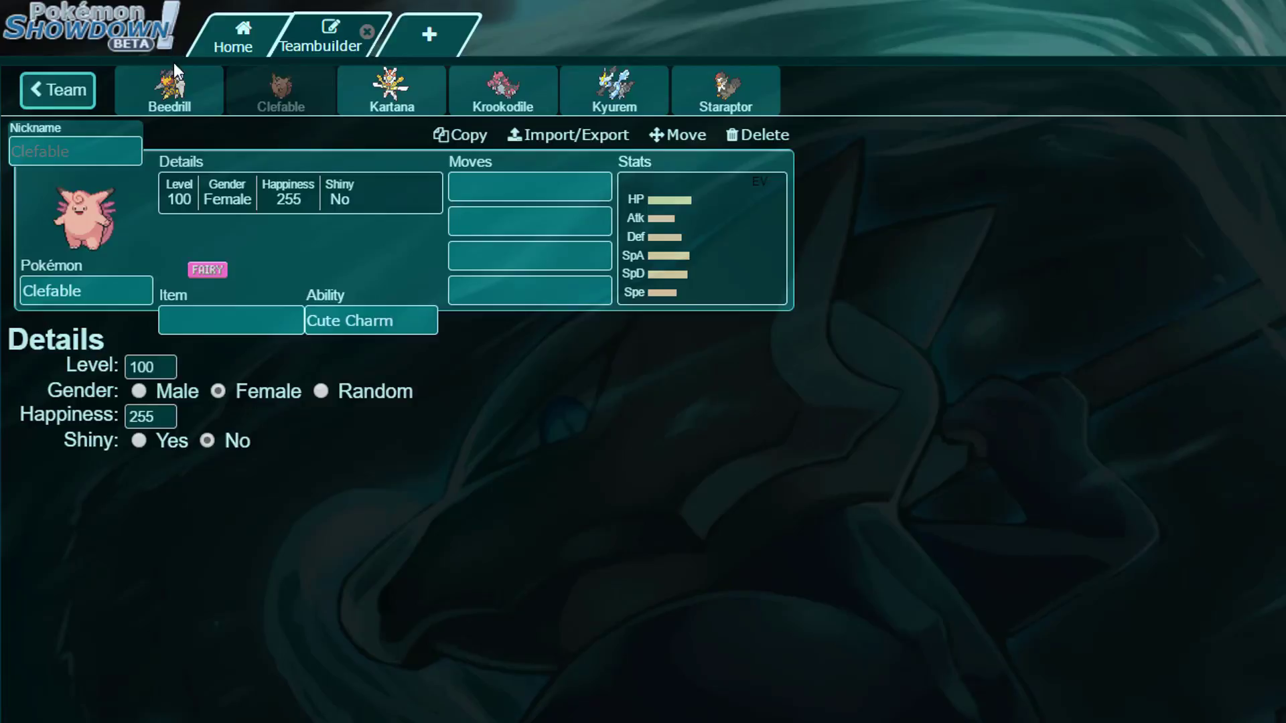
{"action": "left_click", "coordinate": [172, 86]}
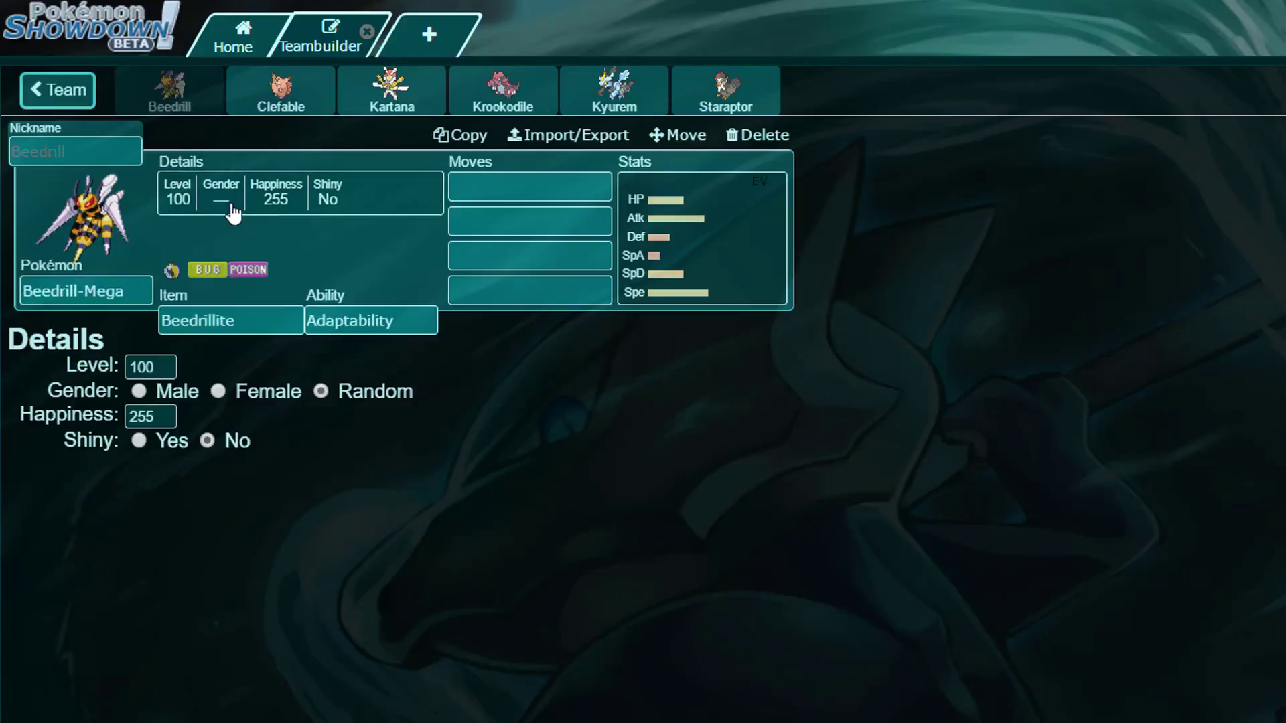
{"action": "left_click", "coordinate": [174, 385]}
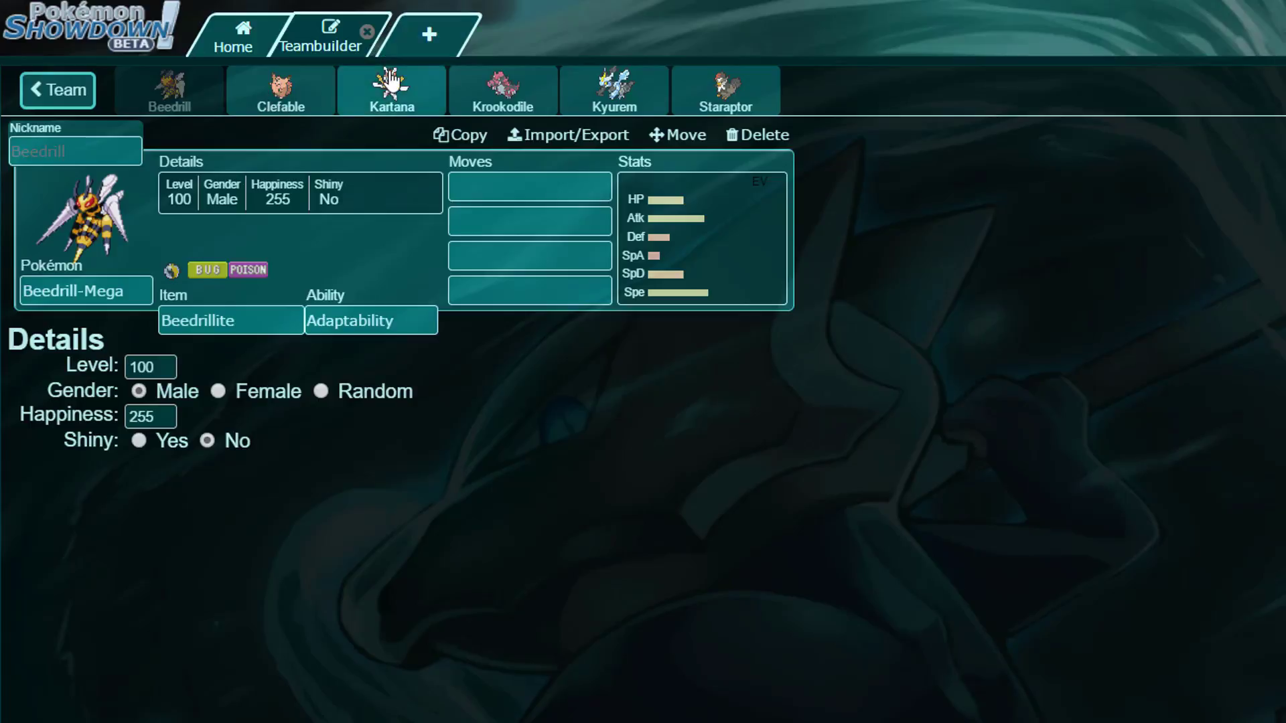
Step: Make both Beedrill and Clefable shiny in their details
{"action": "left_click", "coordinate": [395, 100]}
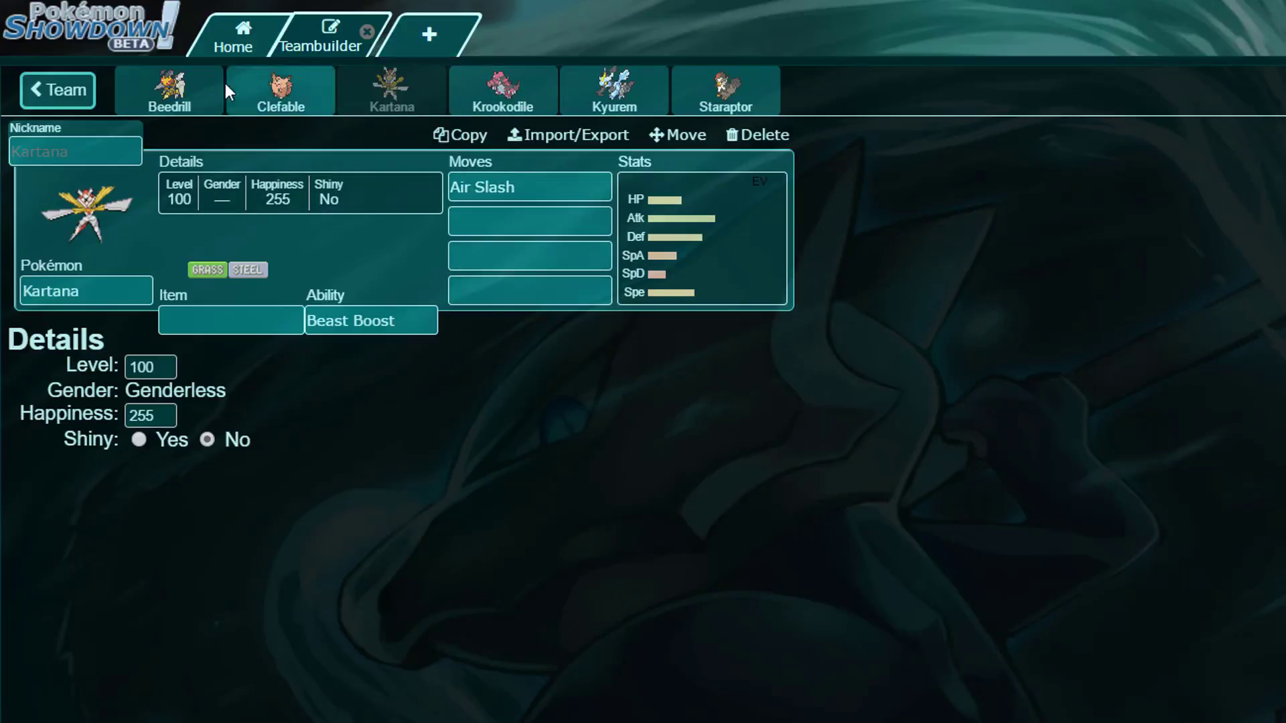
{"action": "left_click", "coordinate": [204, 100]}
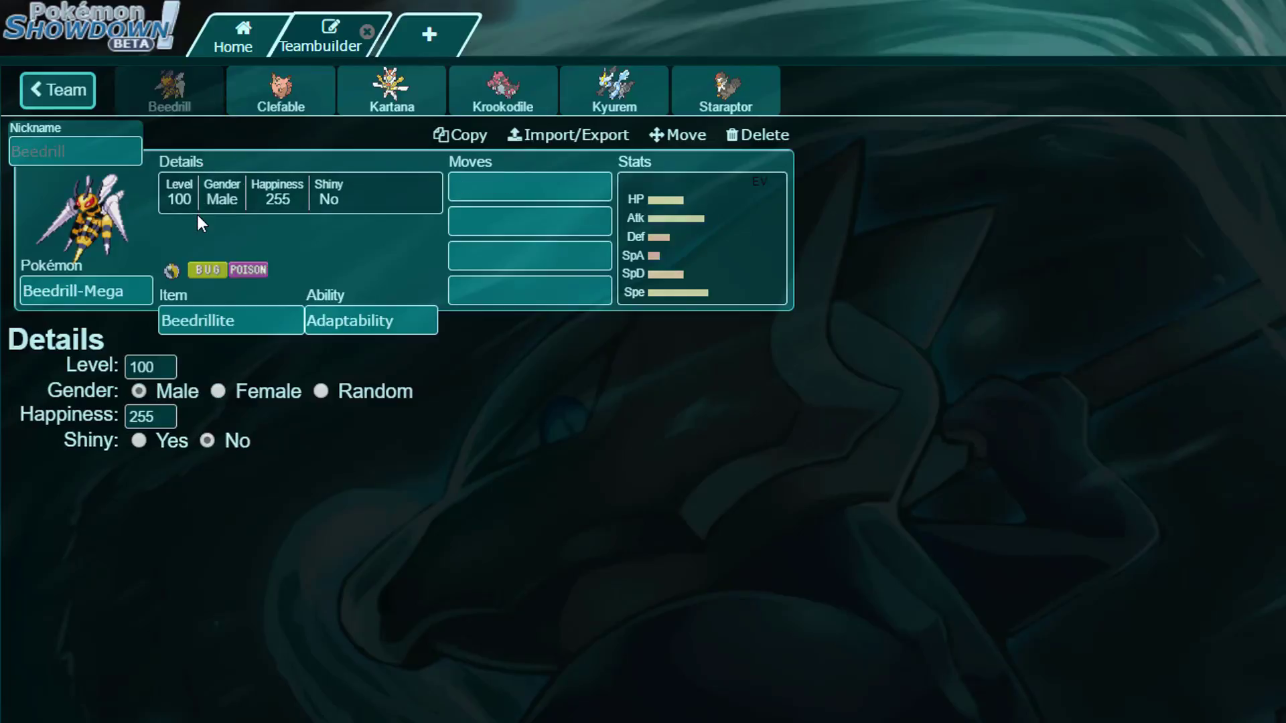
{"action": "left_click", "coordinate": [165, 442]}
{"action": "left_click", "coordinate": [270, 104]}
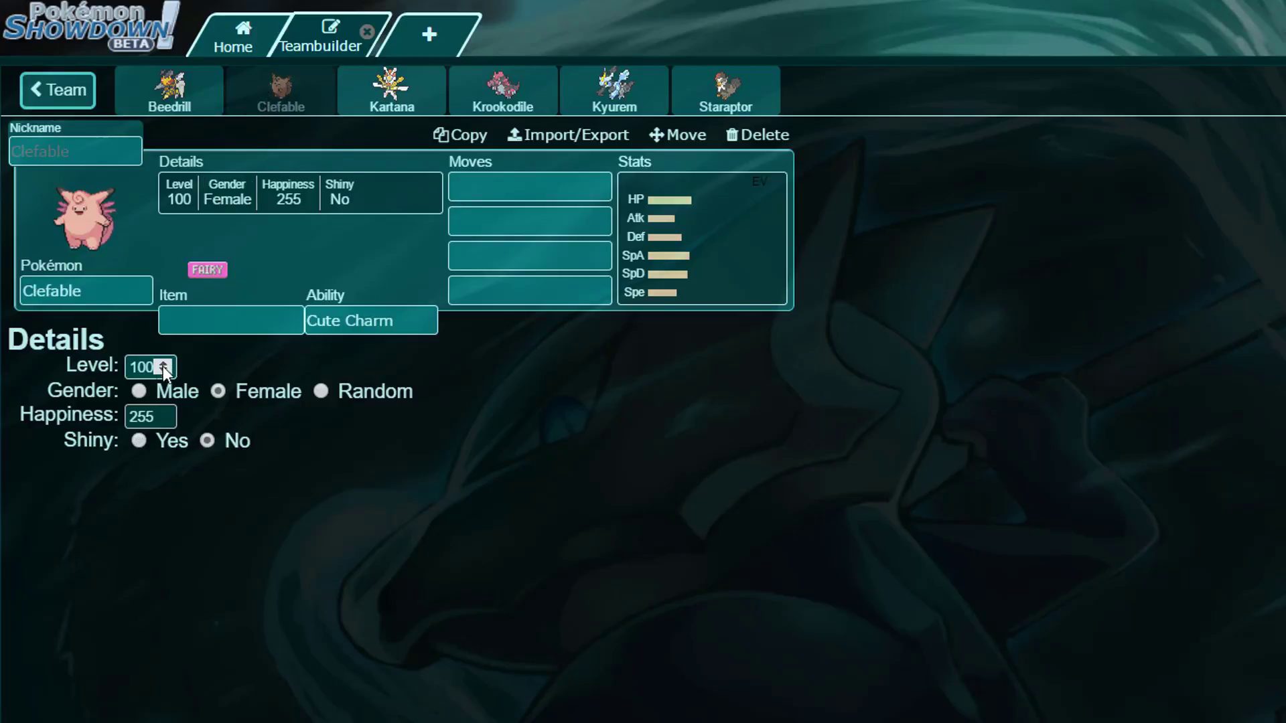
{"action": "left_click", "coordinate": [148, 438]}
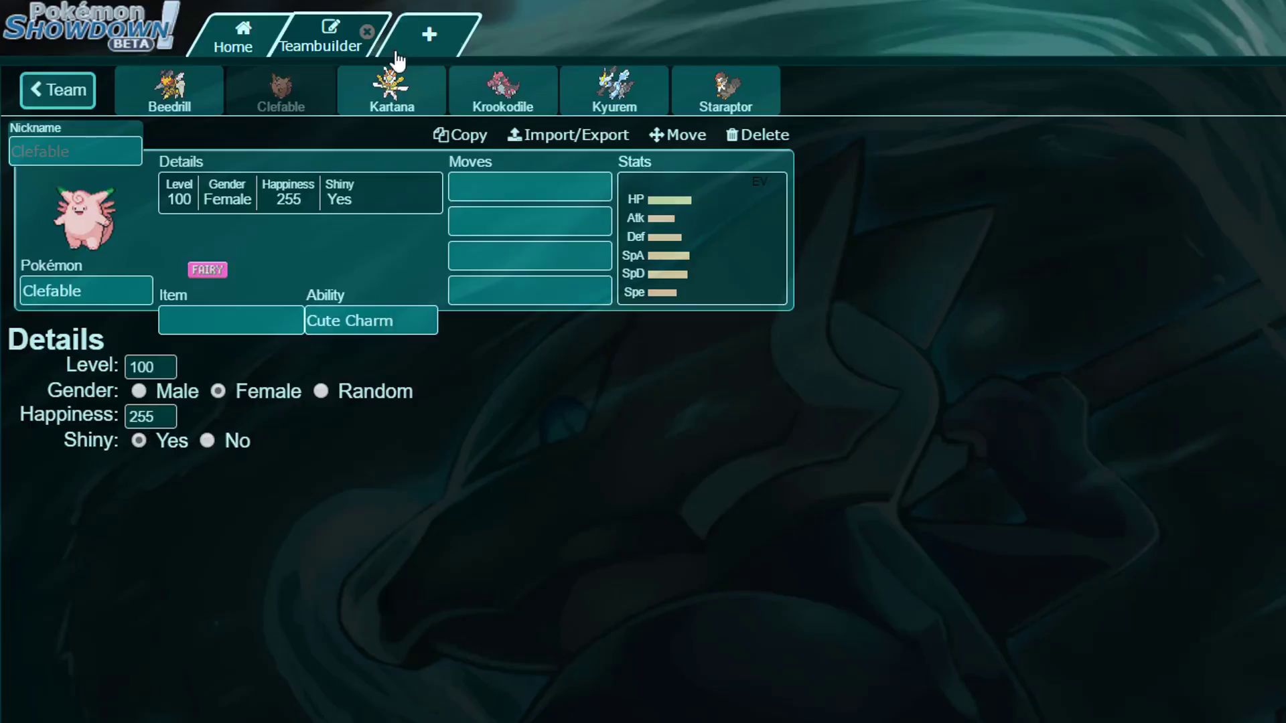
Step: Make Kartana shiny and set Krookodile's gender to Male
{"action": "left_click", "coordinate": [396, 94]}
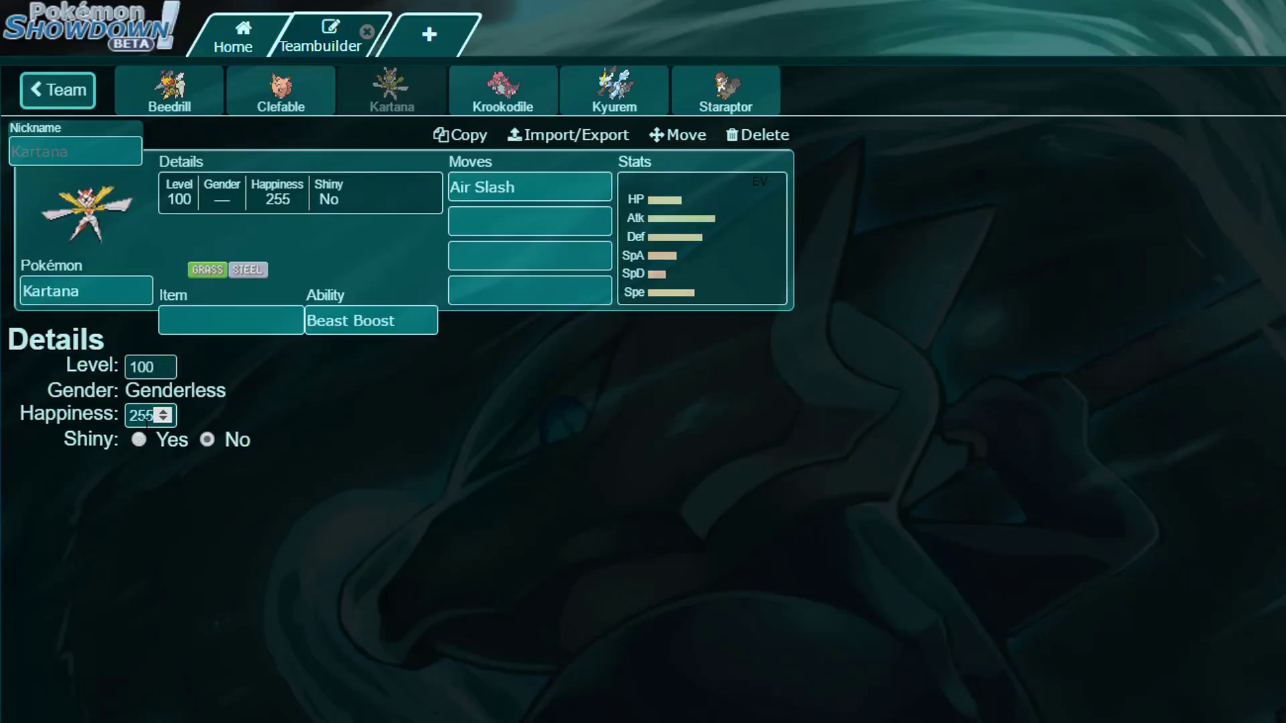
{"action": "left_click", "coordinate": [139, 440]}
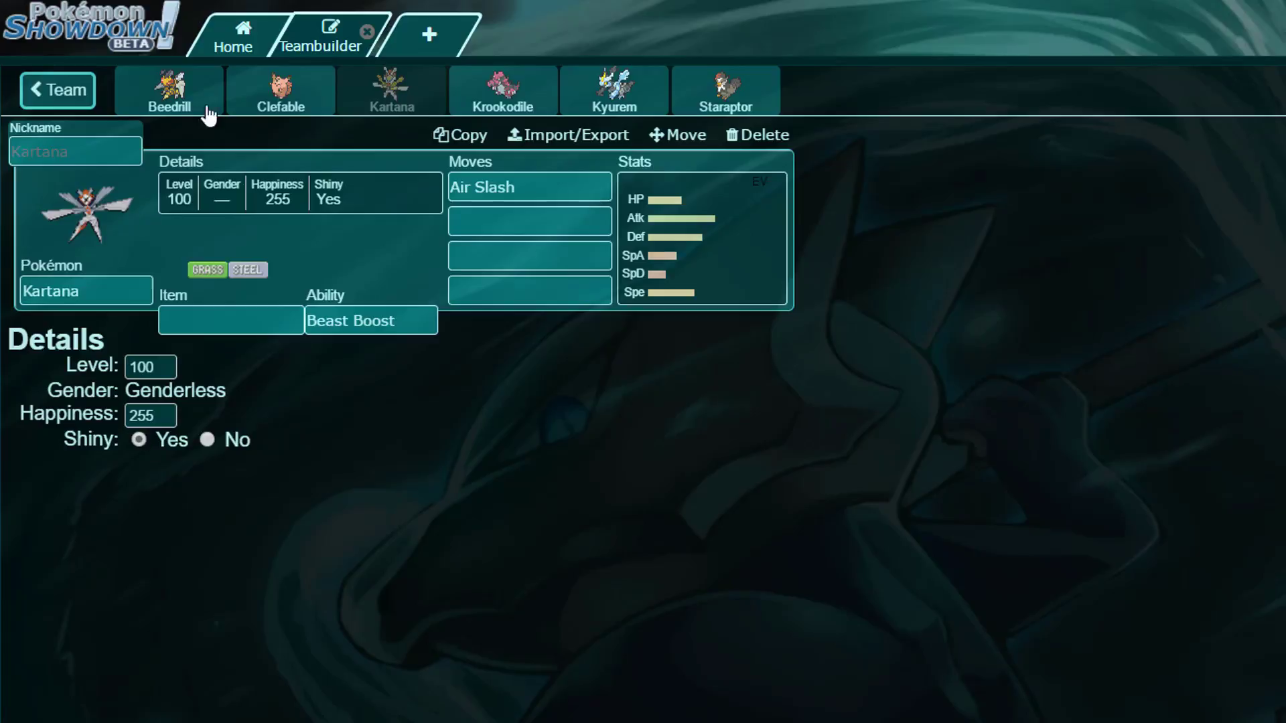
{"action": "left_click", "coordinate": [526, 94]}
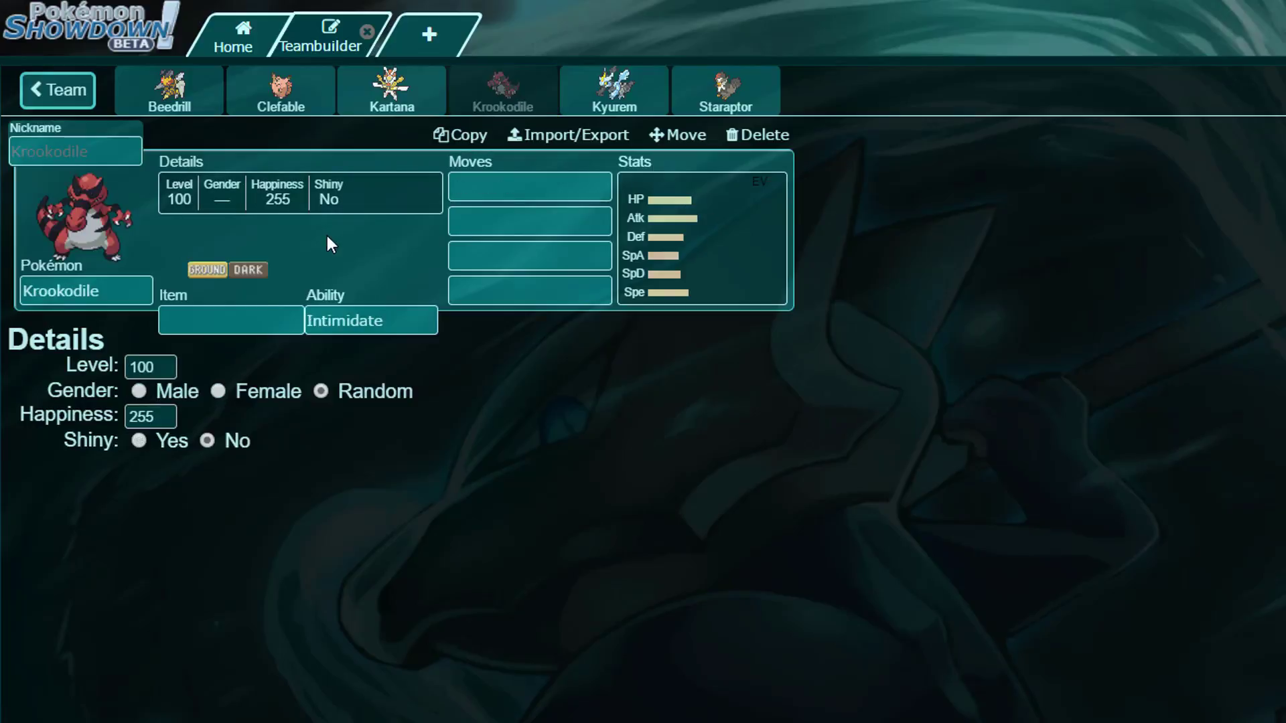
{"action": "left_click", "coordinate": [184, 390]}
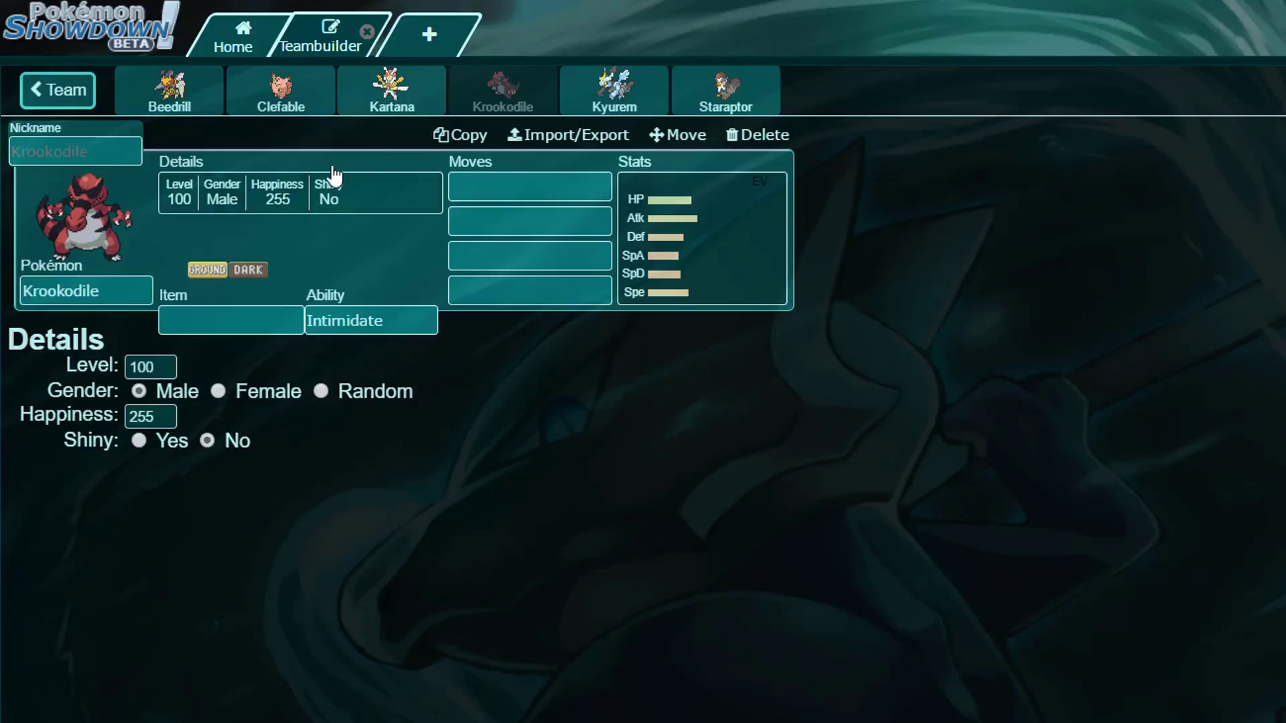
Step: Make both Kyurem-Black and Staraptor shiny in their details
{"action": "left_click", "coordinate": [646, 108]}
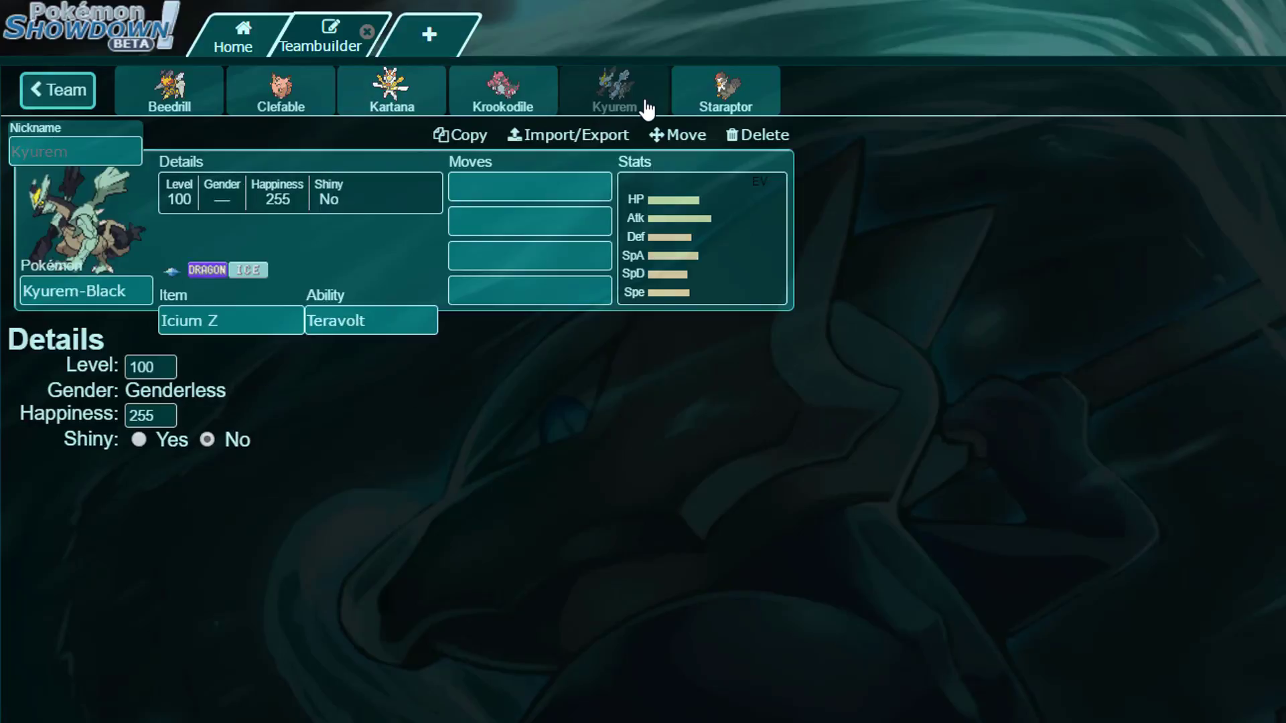
{"action": "left_click", "coordinate": [153, 439]}
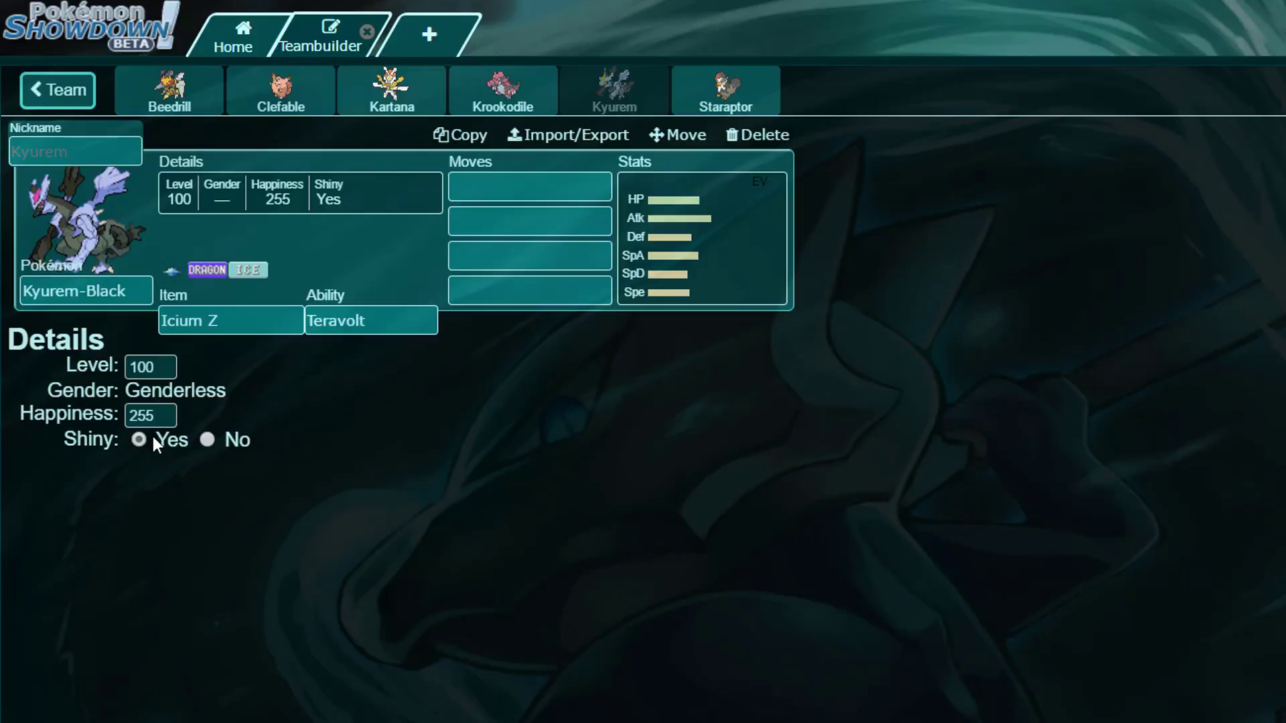
{"action": "left_click", "coordinate": [742, 119]}
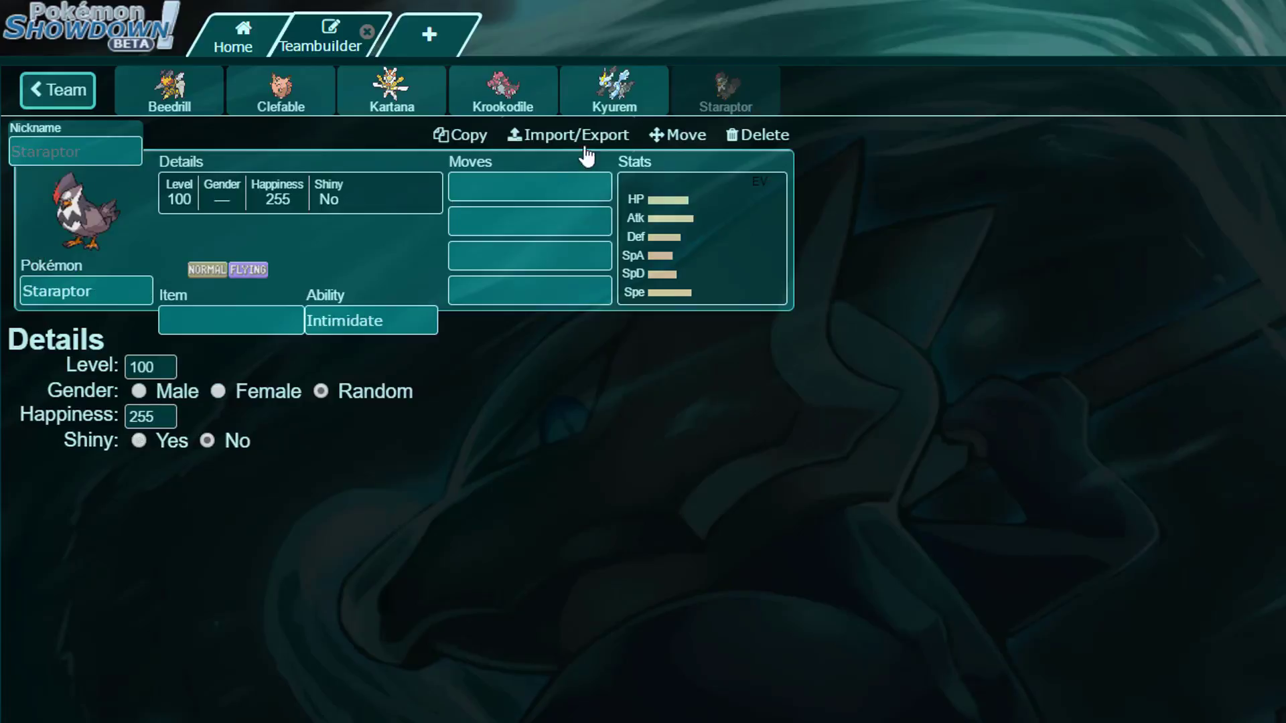
{"action": "left_click", "coordinate": [141, 442]}
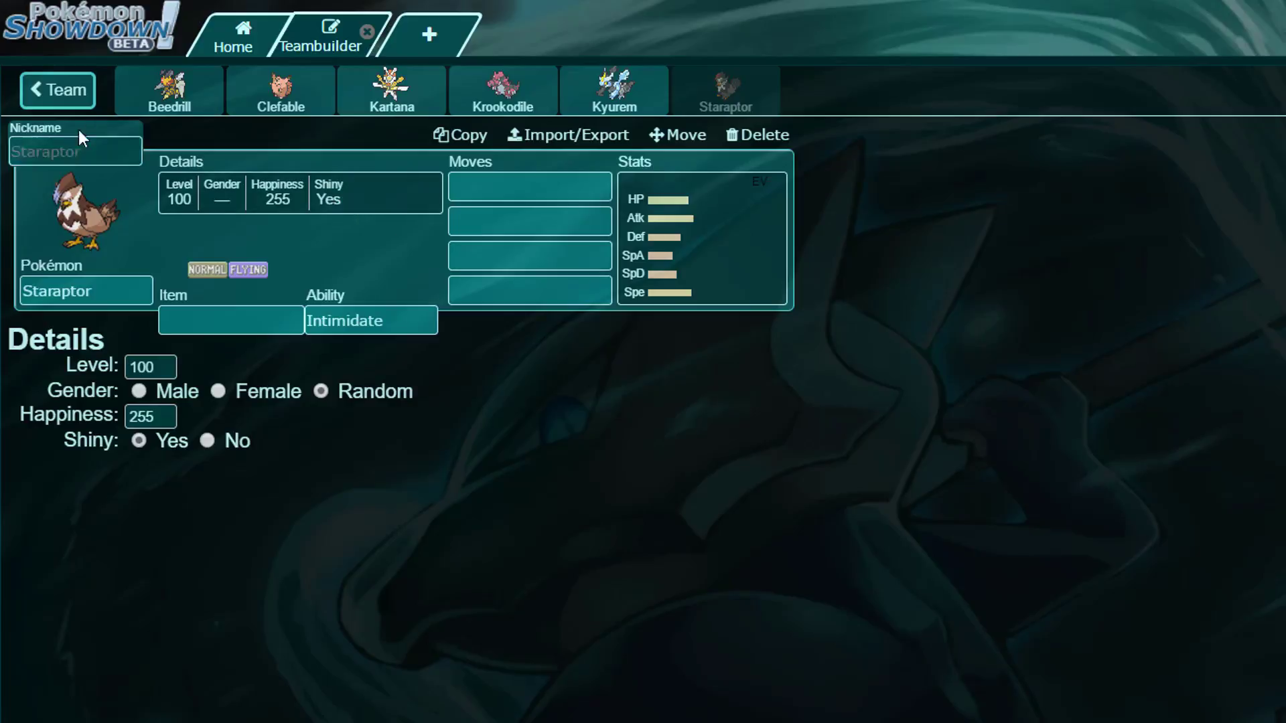
Step: Leave this team for team Untitled 35 and make its Starmie shiny
{"action": "left_click", "coordinate": [59, 101]}
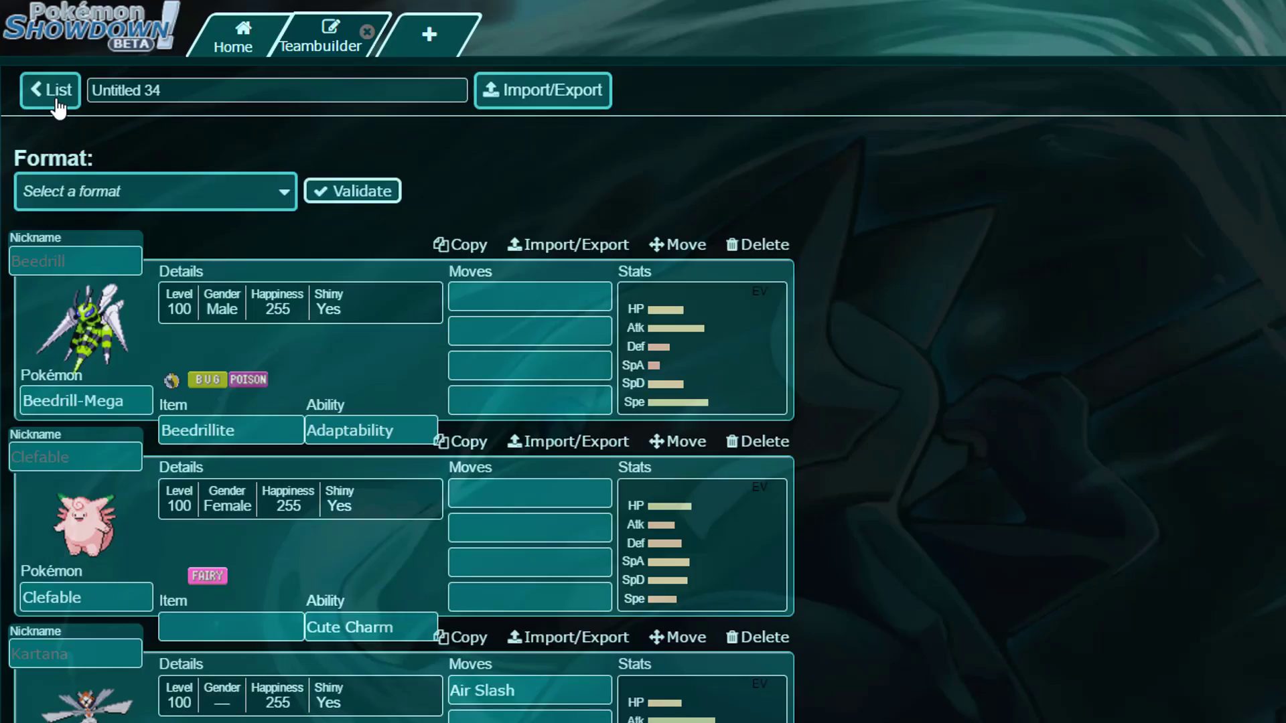
{"action": "left_click", "coordinate": [58, 101]}
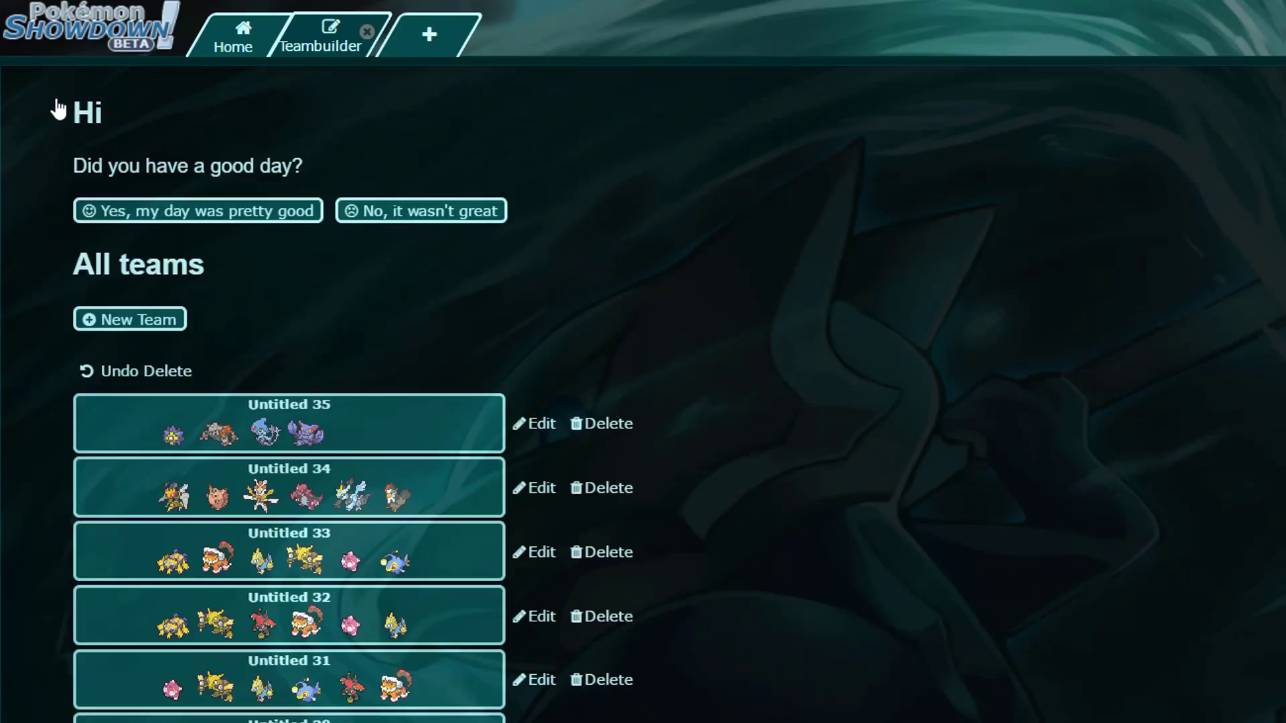
{"action": "left_click", "coordinate": [222, 427]}
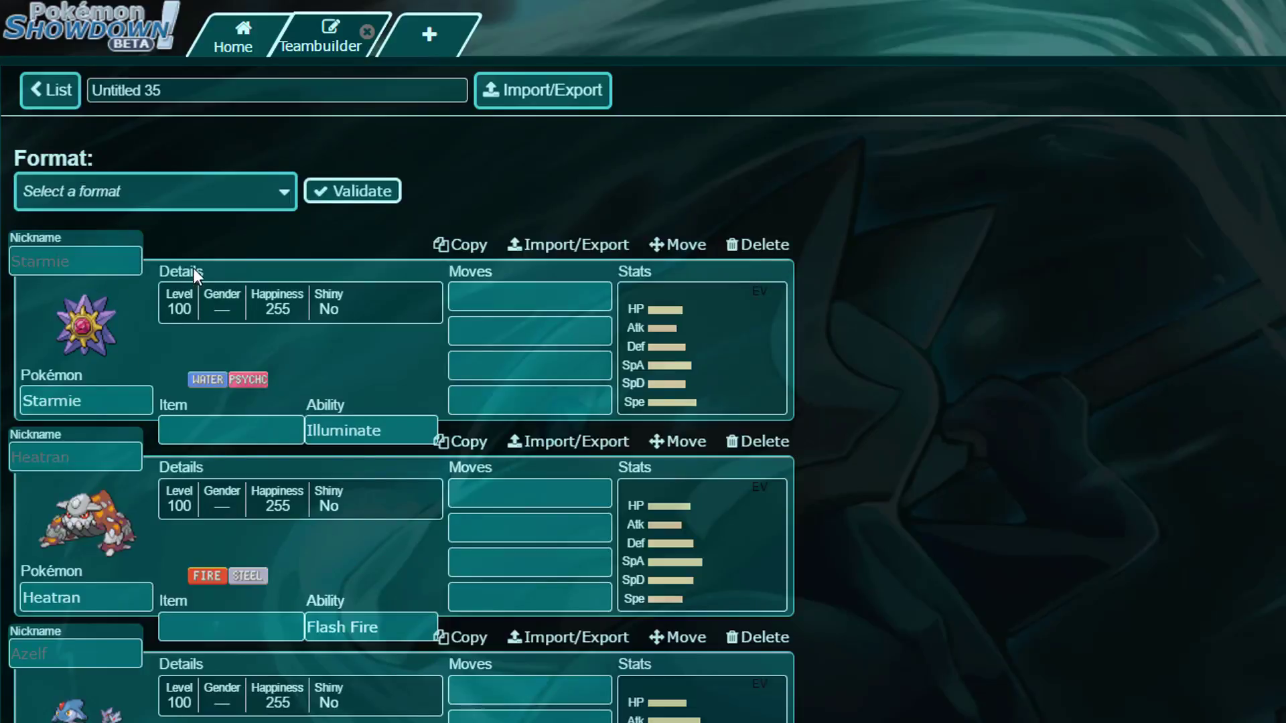
{"action": "left_click", "coordinate": [190, 331]}
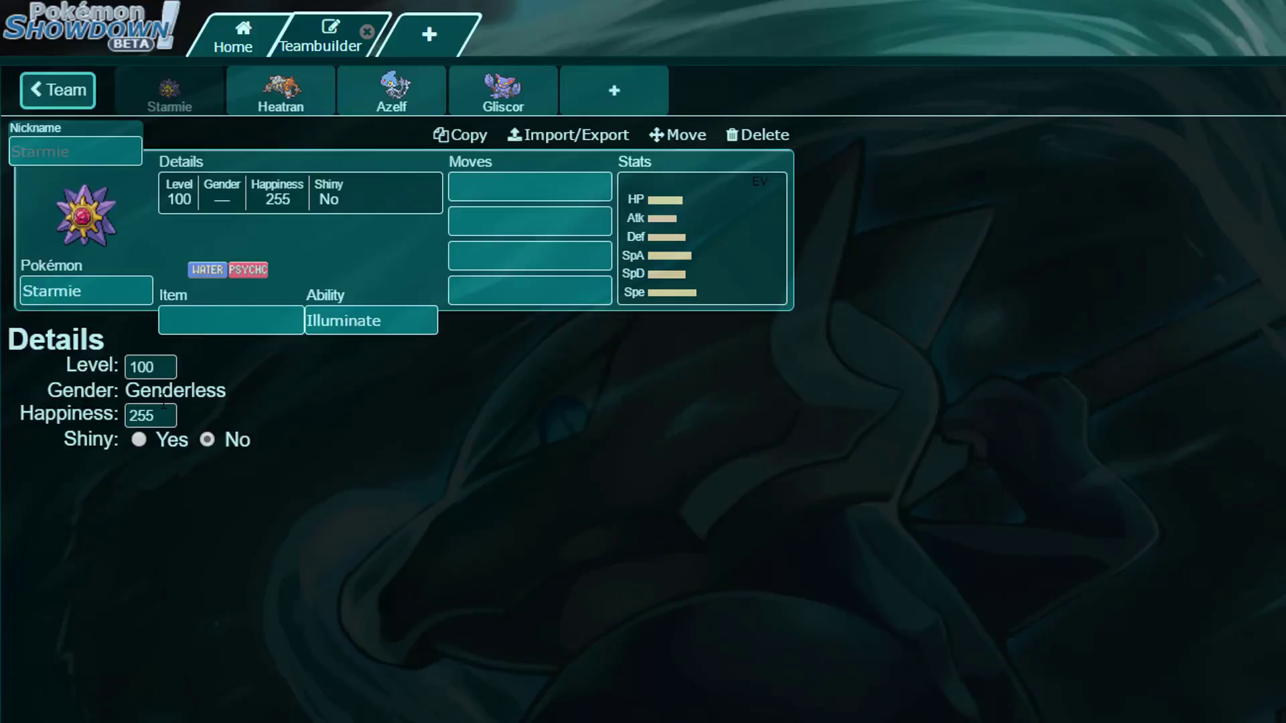
{"action": "left_click", "coordinate": [138, 440]}
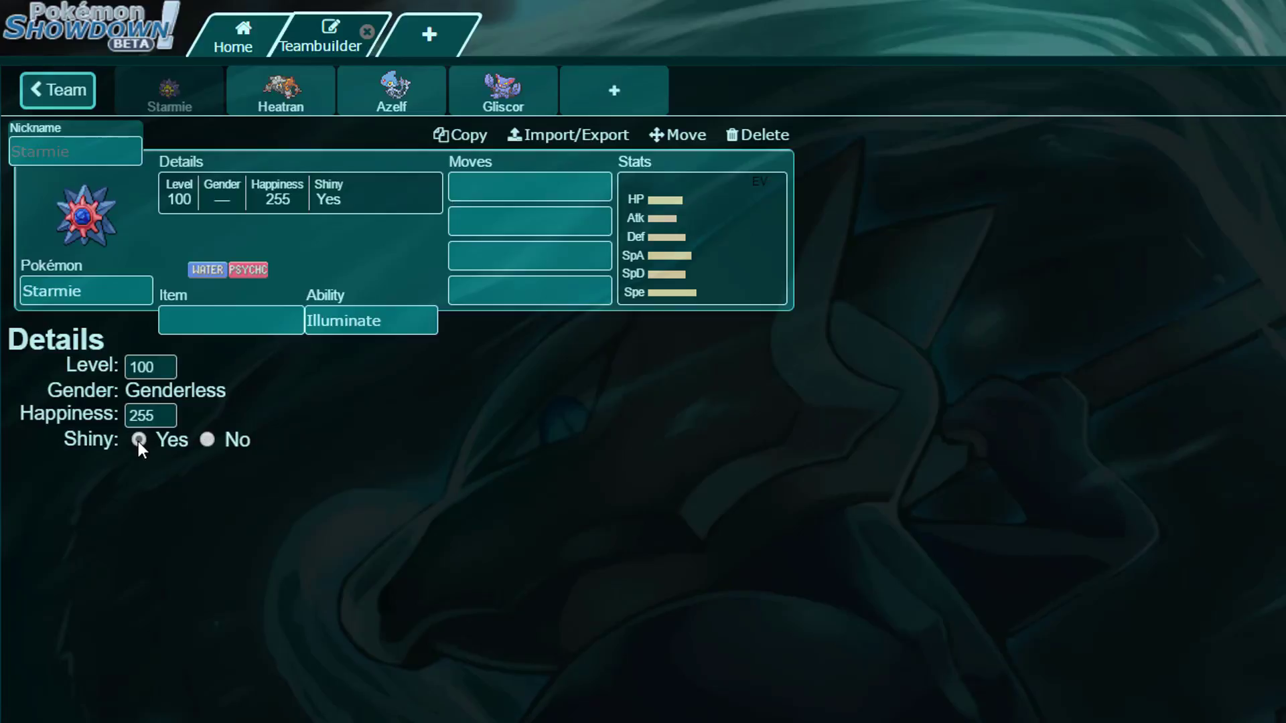
Step: Set Heatran's gender to Male and make it shiny
{"action": "left_click", "coordinate": [286, 110]}
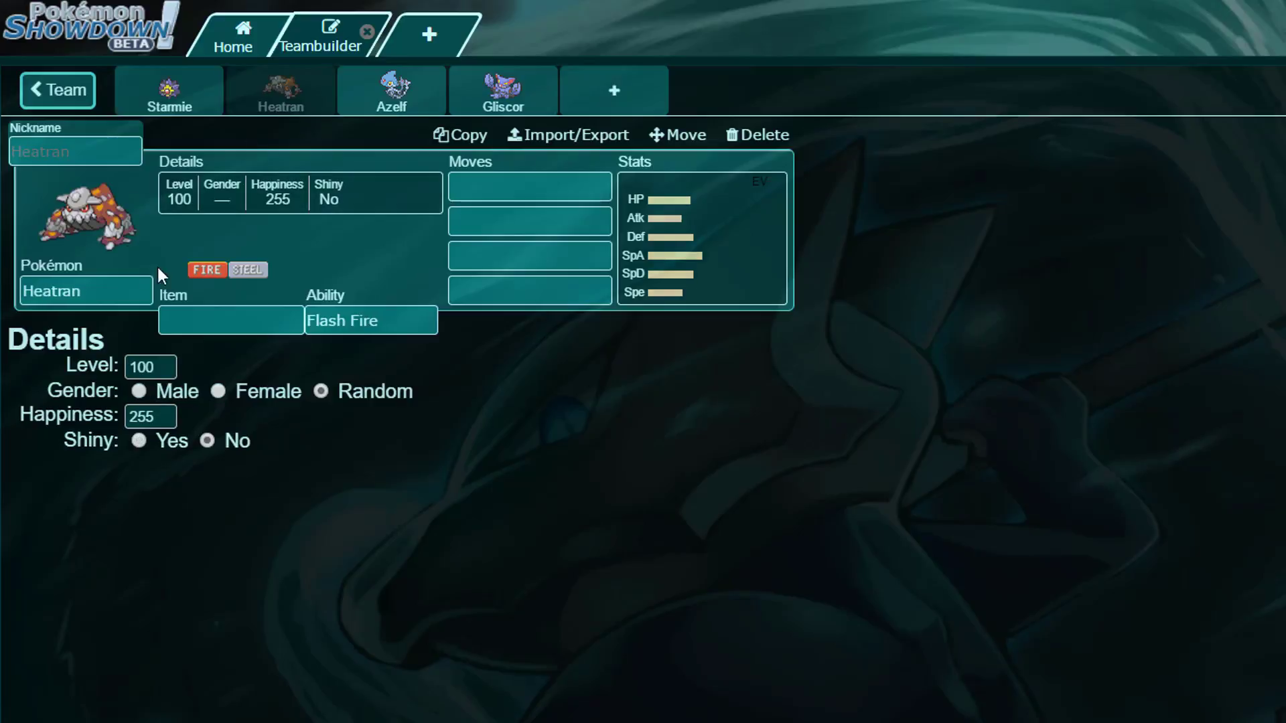
{"action": "left_click", "coordinate": [187, 395]}
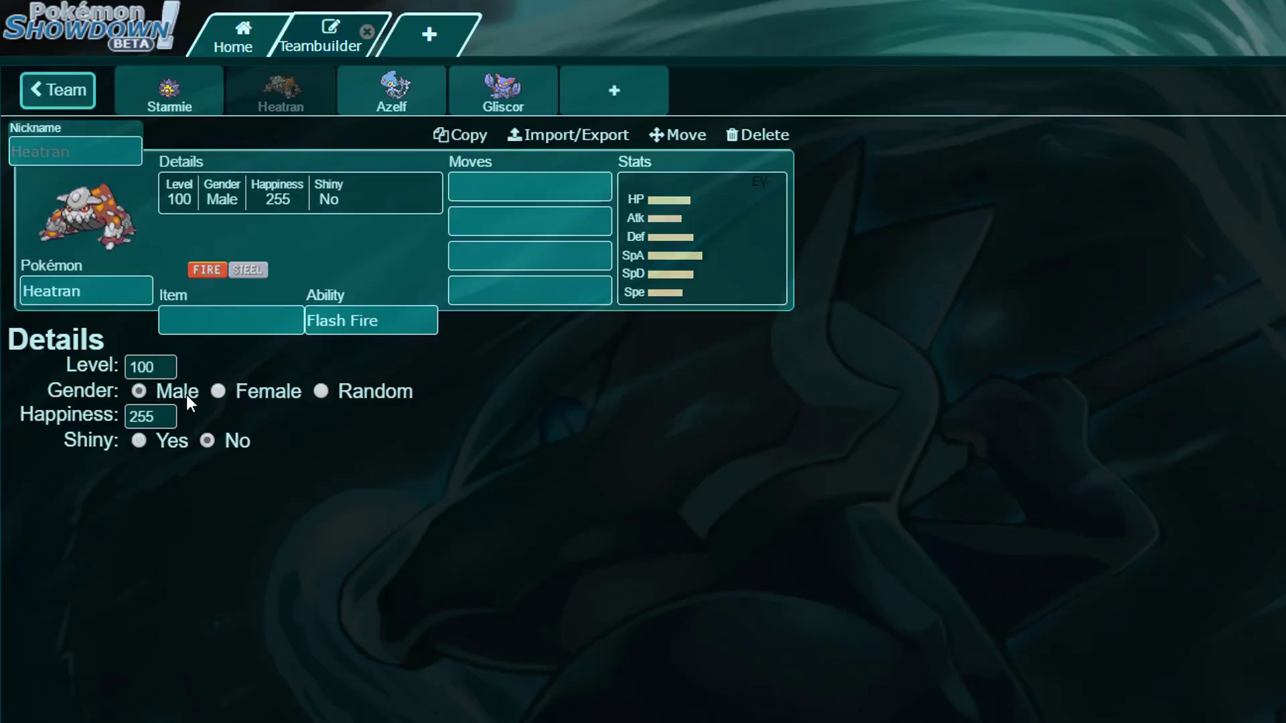
{"action": "left_click", "coordinate": [151, 444]}
Step: Make Azelf shiny, and make Gliscor a shiny male
{"action": "left_click", "coordinate": [386, 110]}
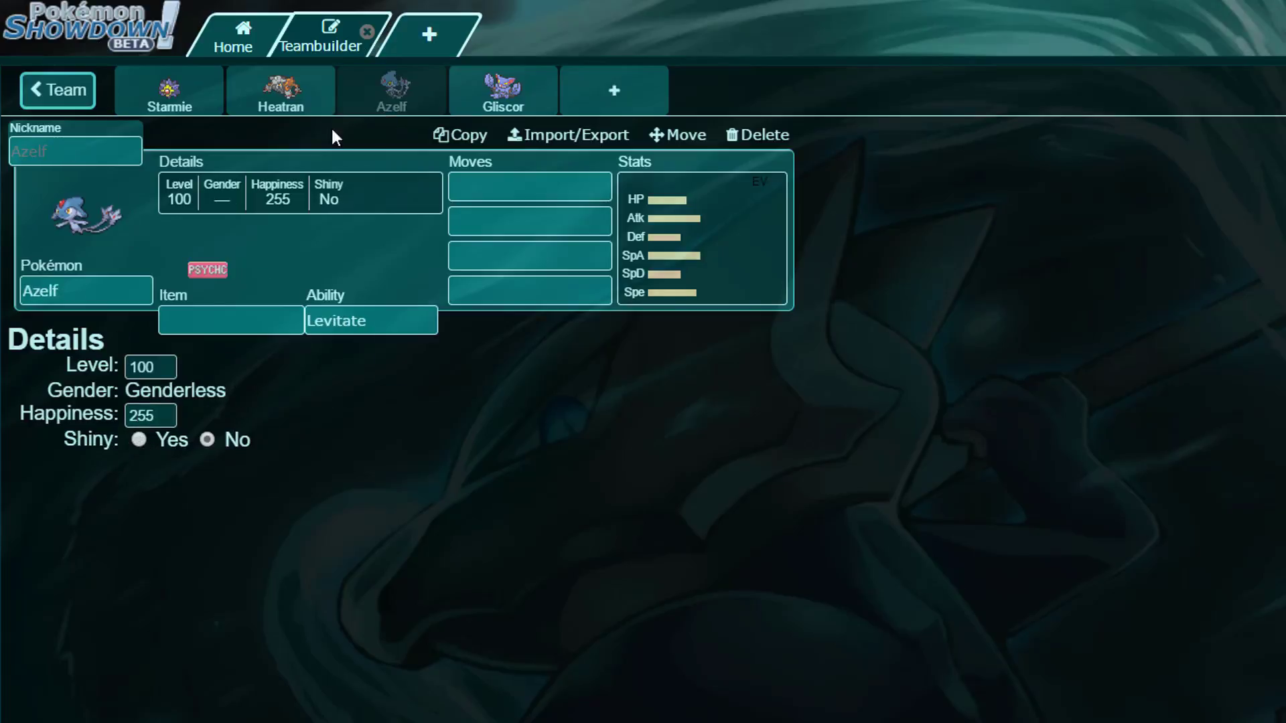
{"action": "left_click", "coordinate": [138, 441]}
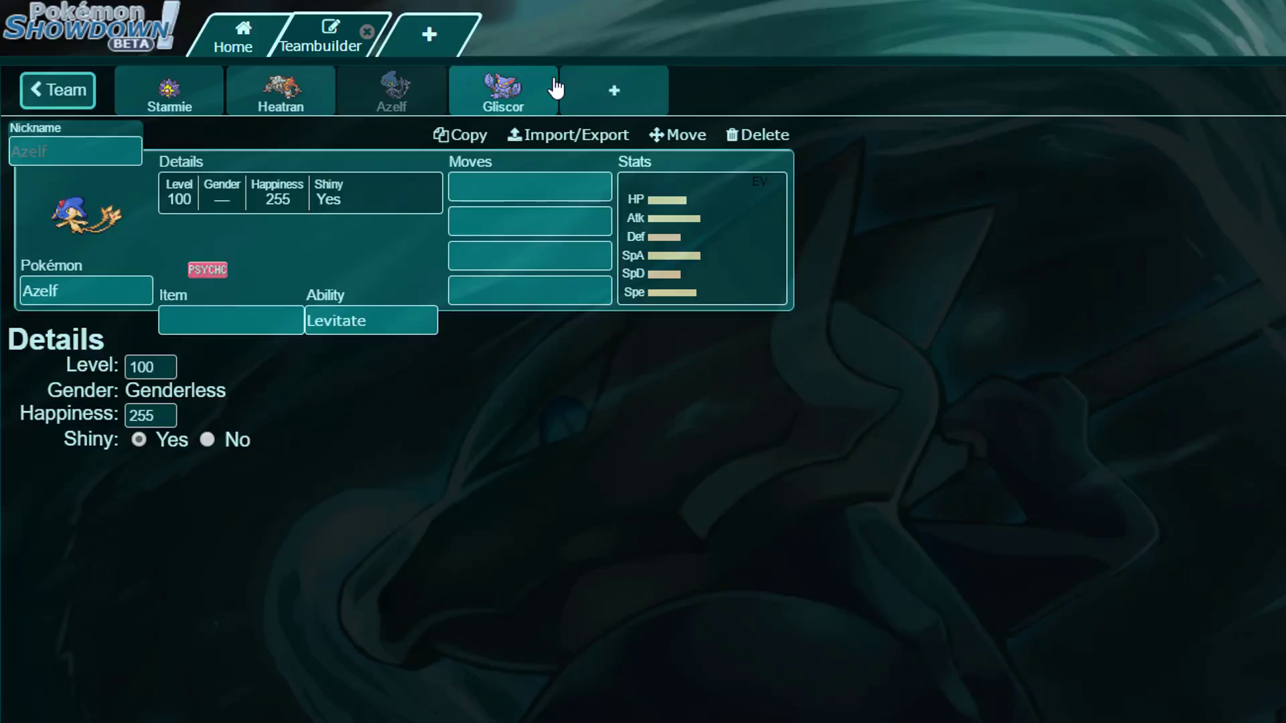
{"action": "left_click", "coordinate": [534, 91]}
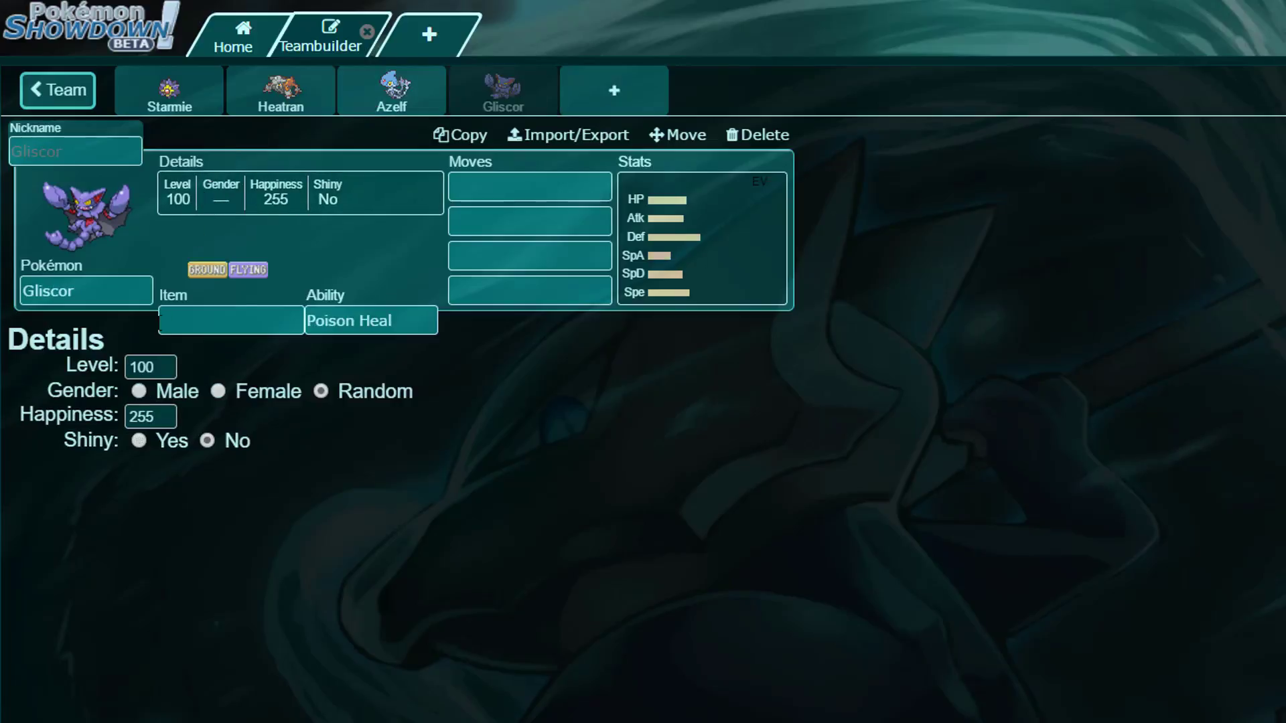
{"action": "left_click", "coordinate": [157, 440]}
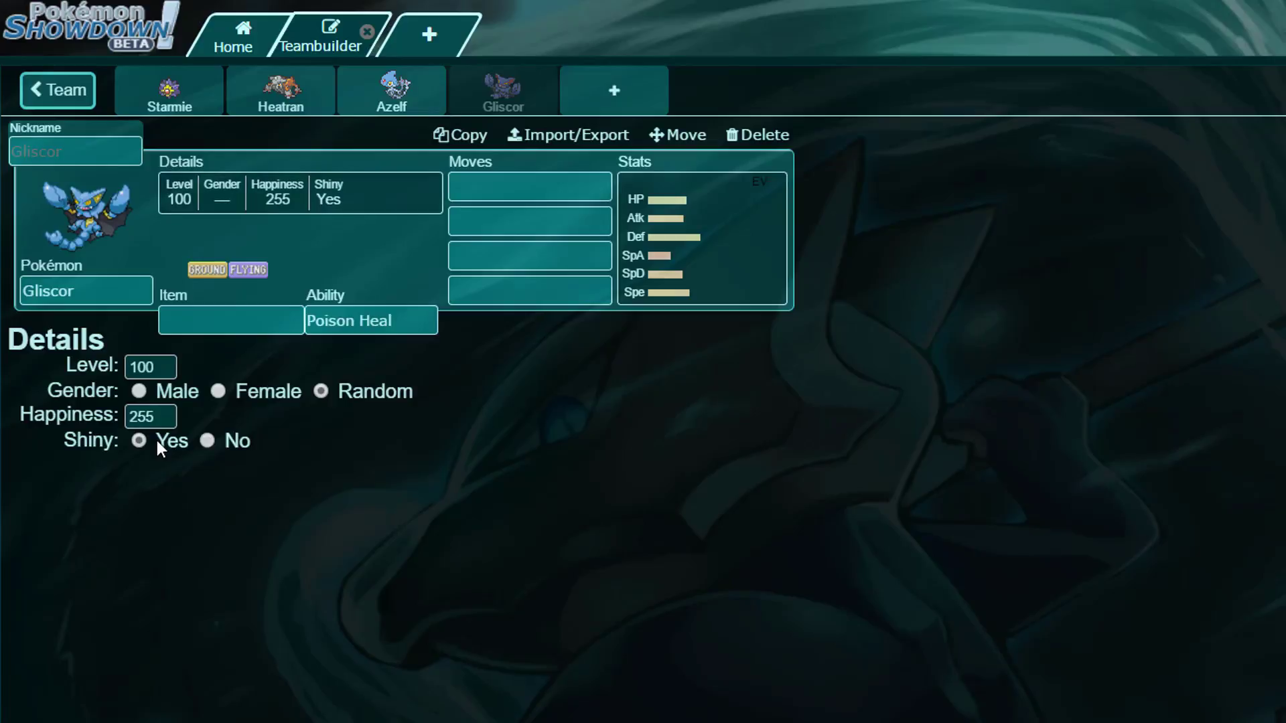
{"action": "left_click", "coordinate": [147, 397]}
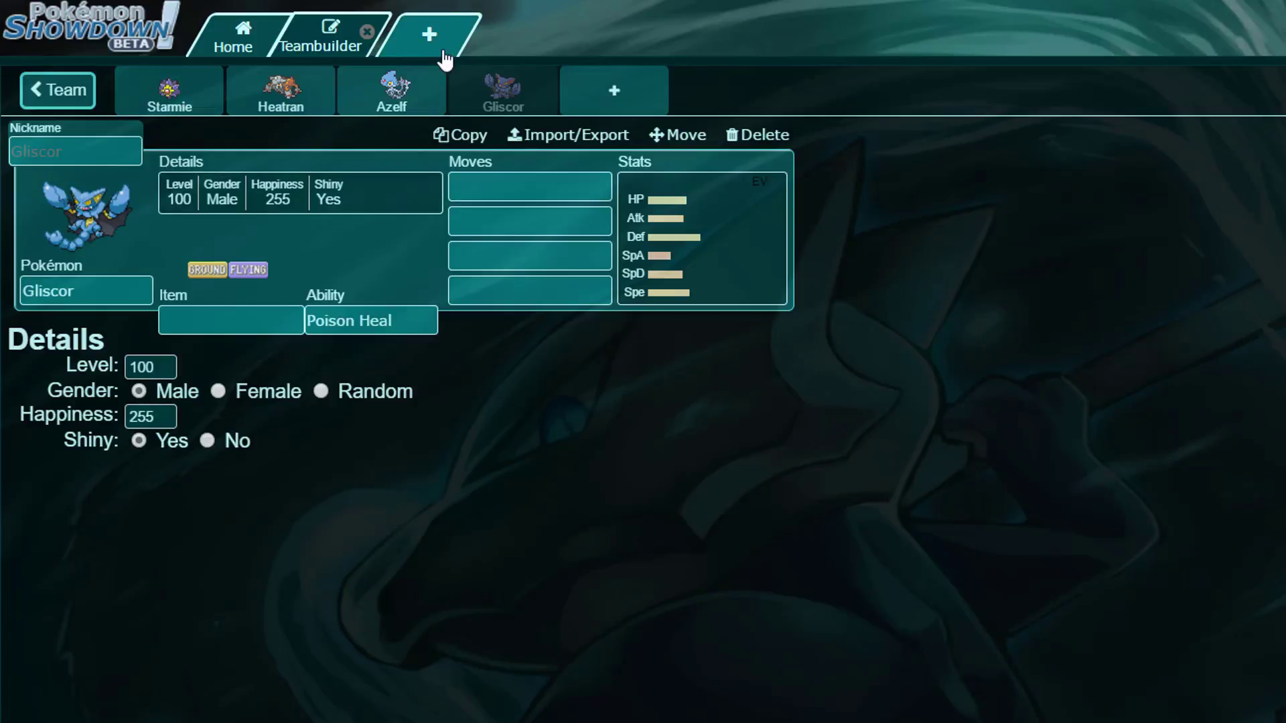
Step: Review Azelf's details and go back to the overview of team Untitled 35
{"action": "left_click", "coordinate": [421, 98]}
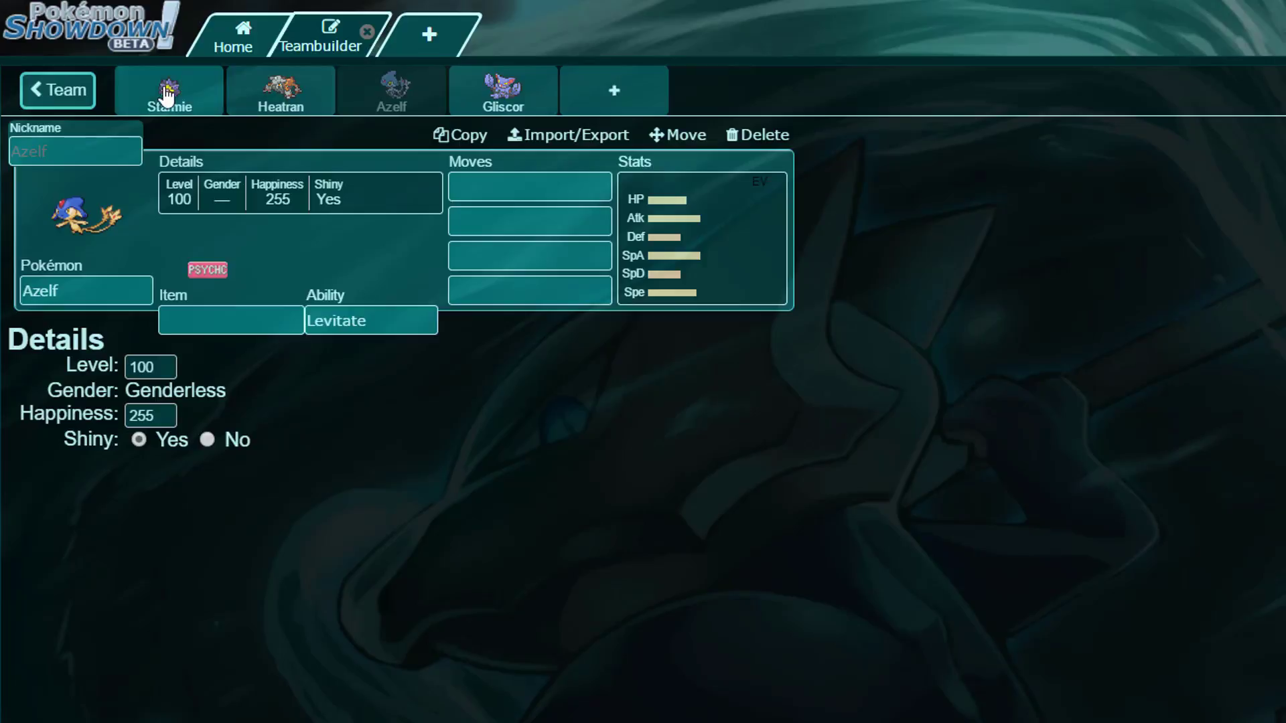
{"action": "left_click", "coordinate": [75, 90]}
{"action": "left_click", "coordinate": [75, 90]}
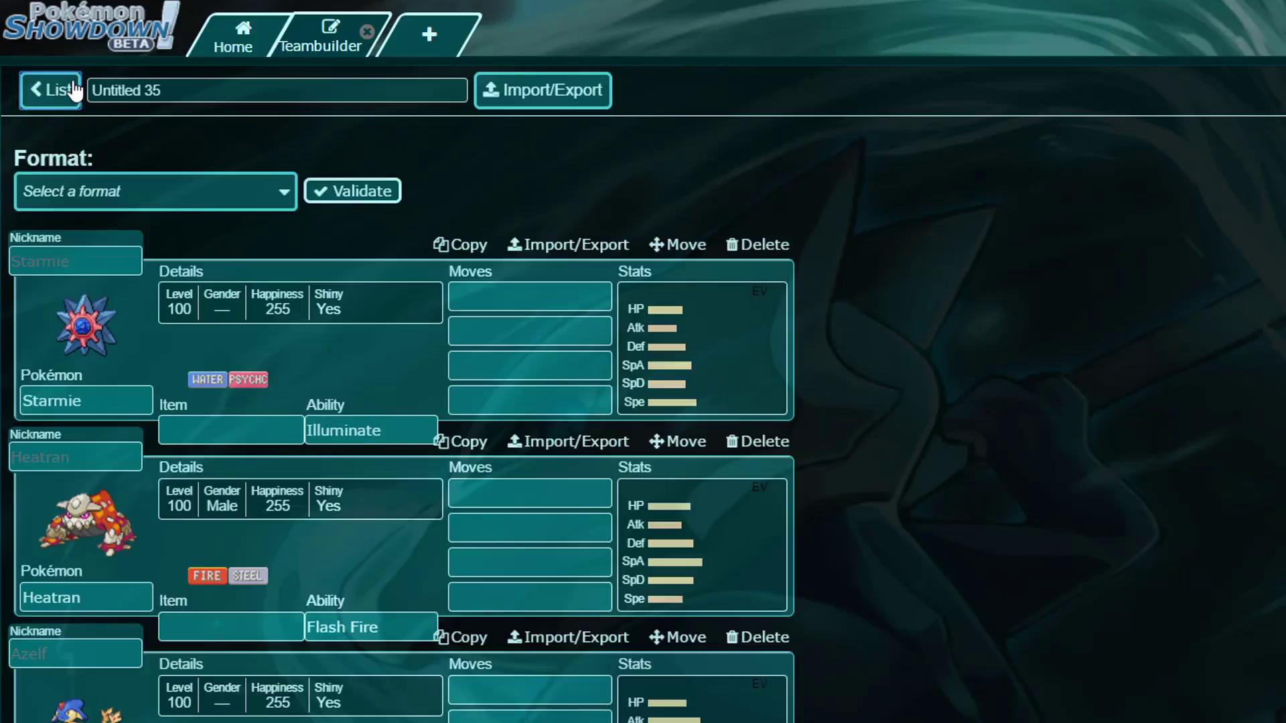